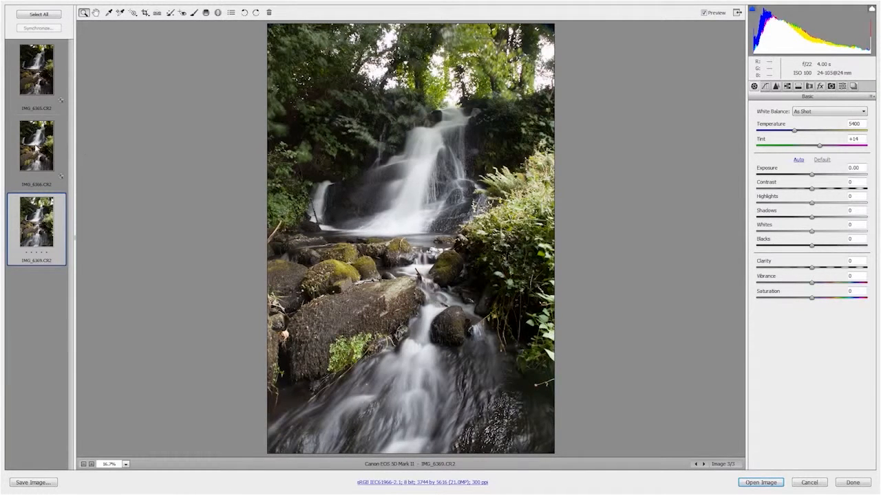
Step: Crop IMG_6366.CR2 to about 3500 by 5250 pixels, trimming the top and narrow strips along both sides
click(34, 140)
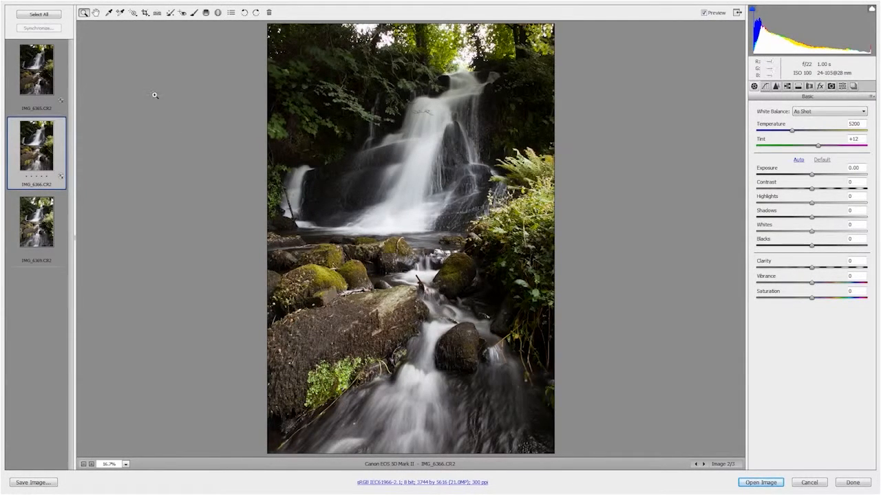
click(145, 13)
drag(269, 44, 708, 460)
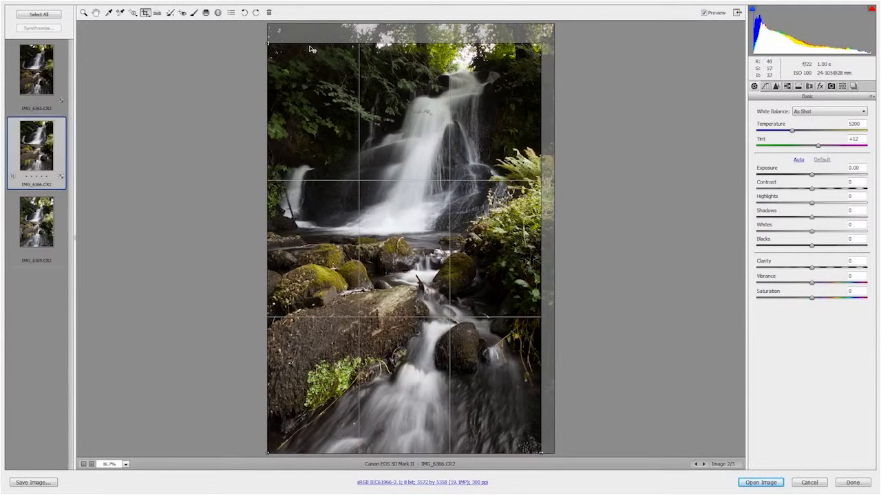
drag(268, 44, 273, 51)
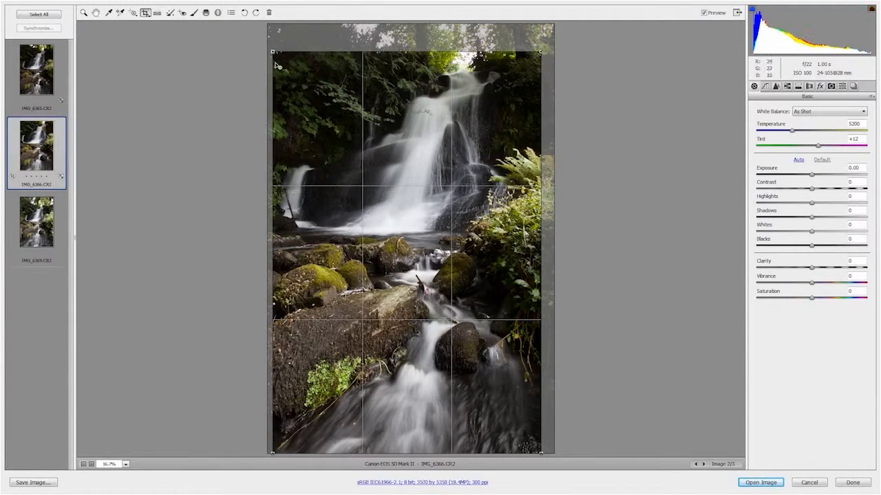
key(z)
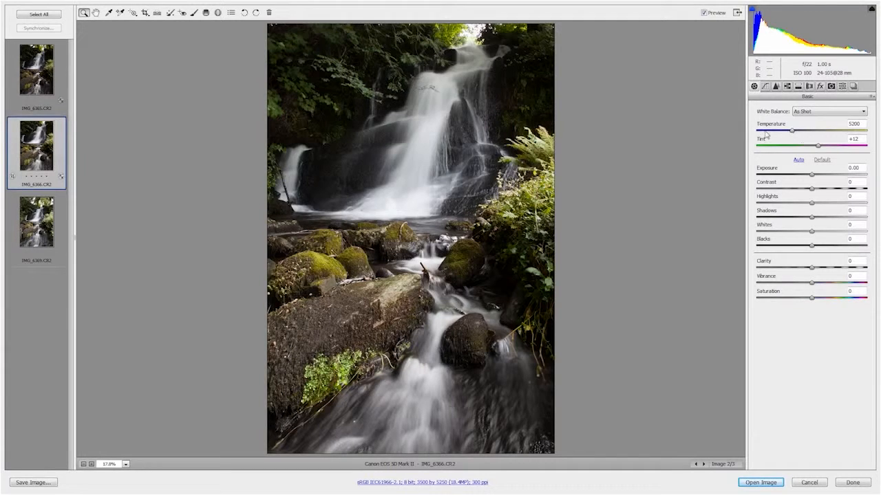
Step: Set the waterfall photo's Temperature to 5700, Shadows +60, Clarity +20, Contrast +36, Vibrance +38 and Saturation +13
drag(791, 133, 798, 134)
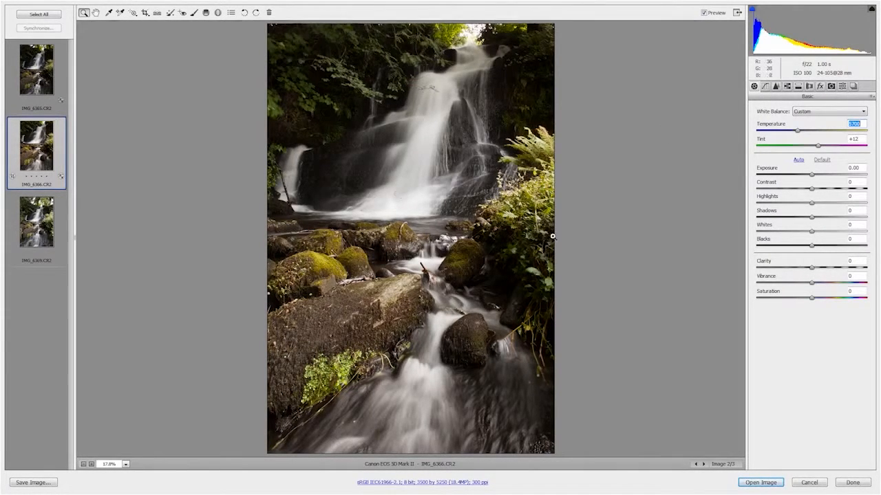
drag(812, 219, 845, 224)
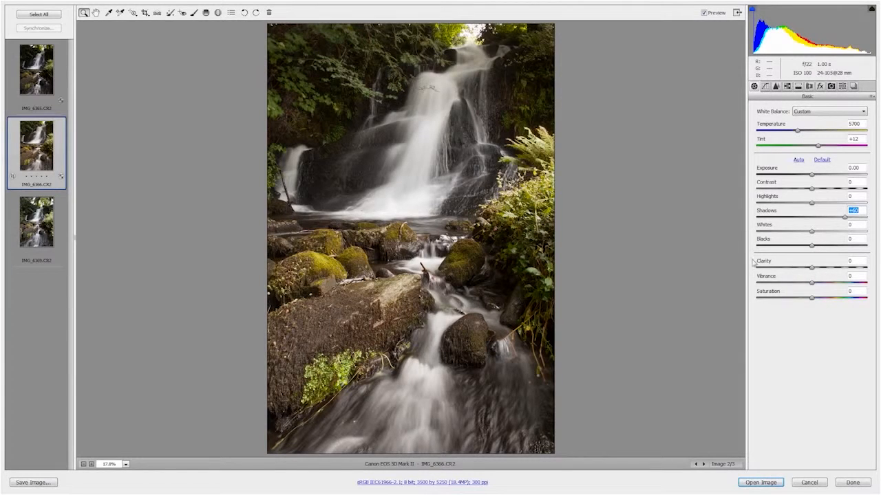
mouse_move(814, 271)
mouse_down()
mouse_move(861, 277)
mouse_move(825, 273)
mouse_up()
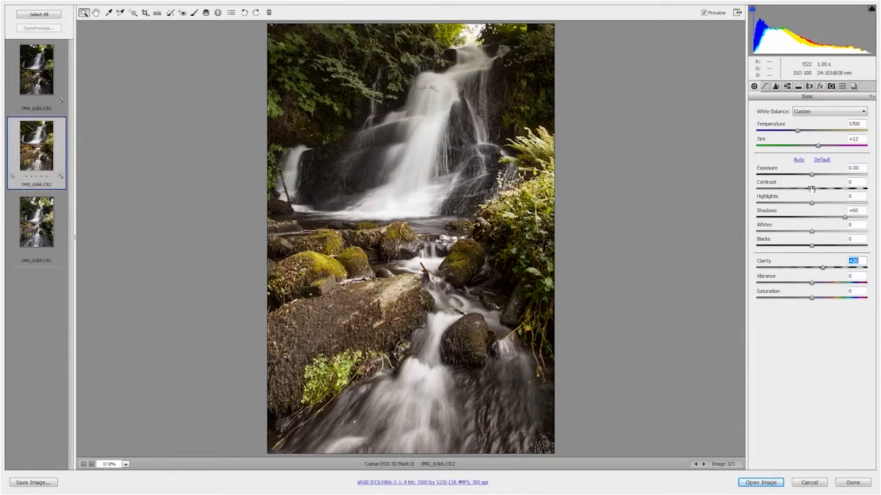
drag(812, 193, 831, 197)
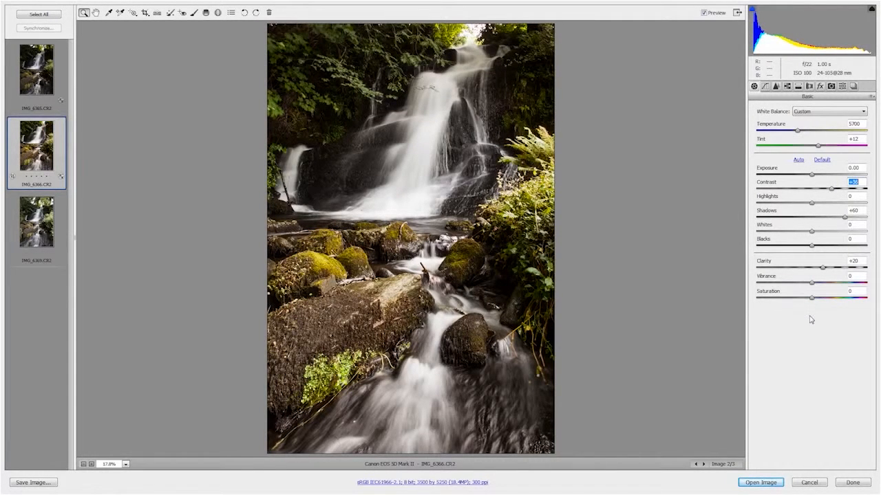
mouse_move(812, 283)
mouse_down()
mouse_move(834, 286)
mouse_move(817, 298)
mouse_up()
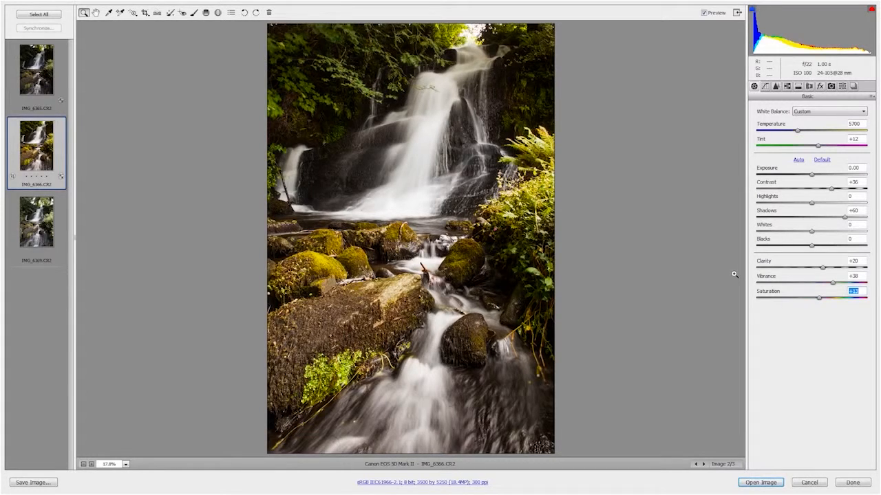
Step: Brighten the dark rocks beside the waterfall and the shaded foliage with the Adjustment Brush at Exposure +0.75, other adjustments zero, reducing the brush size to 16
click(193, 13)
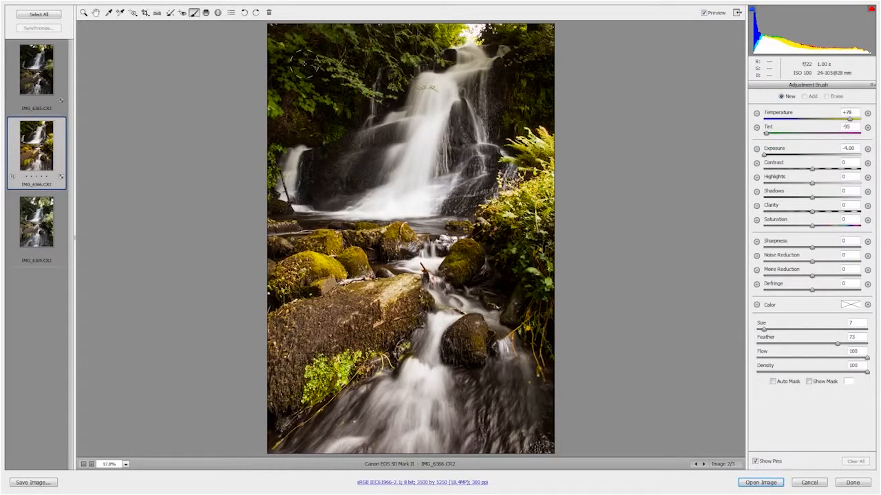
click(867, 149)
click(819, 156)
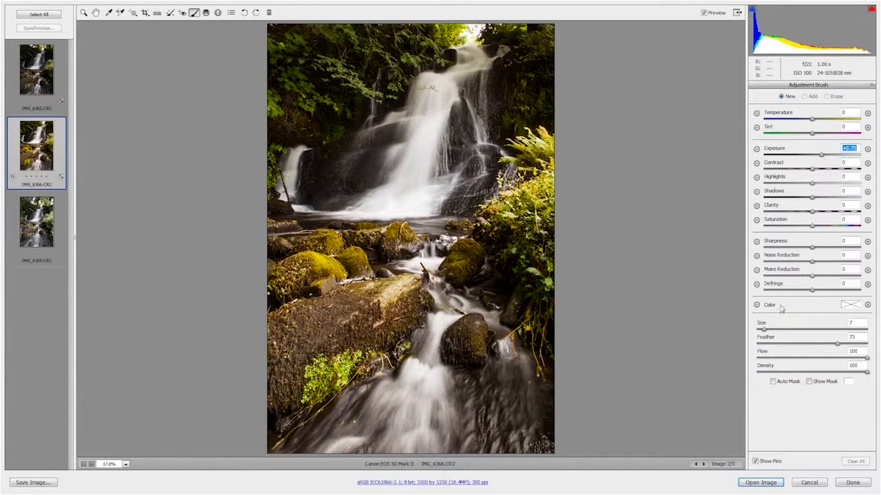
drag(765, 330, 790, 335)
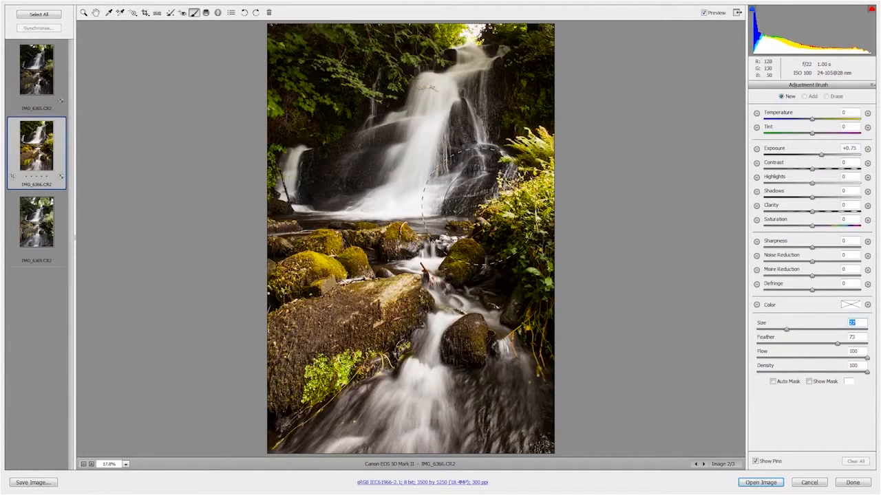
key(bracketleft)
key(bracketleft)
key(bracketleft)
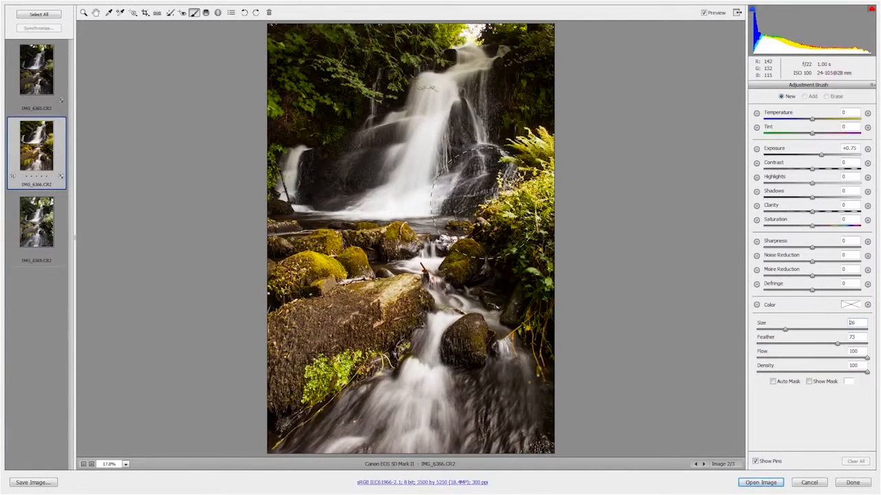
key(bracketleft)
key(bracketleft)
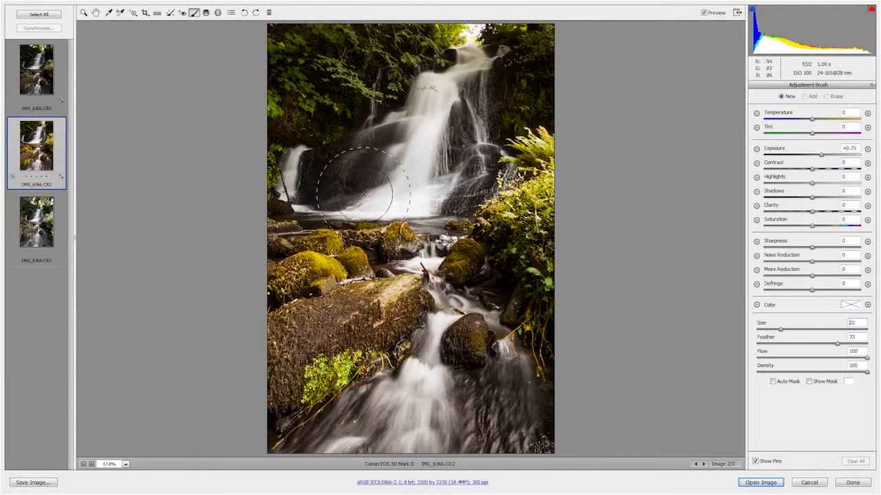
click(345, 165)
key(bracketleft)
key(bracketleft)
key(bracketleft)
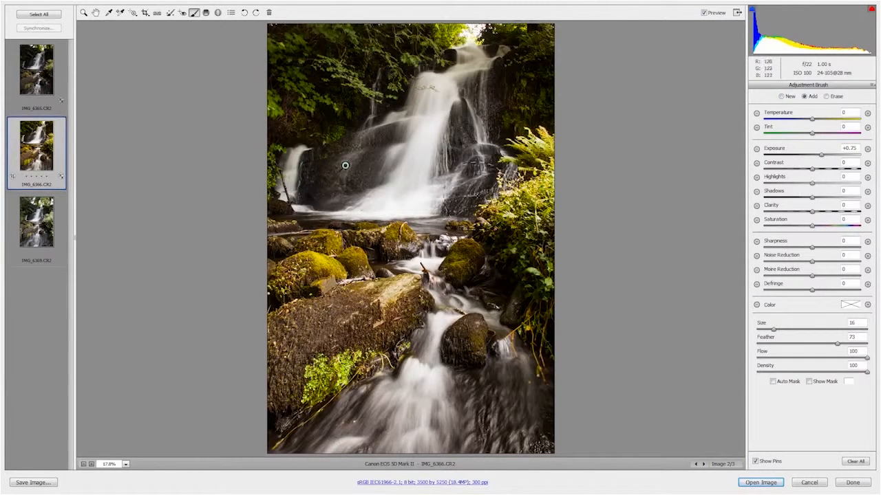
click(482, 173)
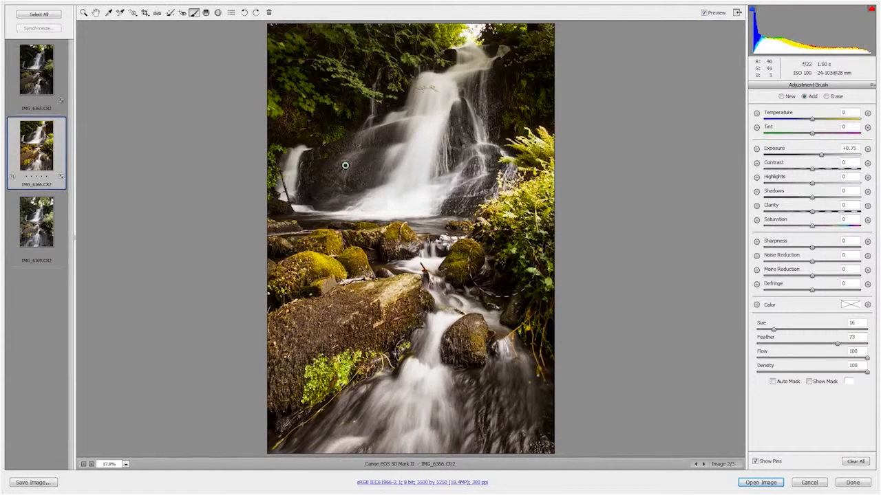
click(351, 59)
click(513, 125)
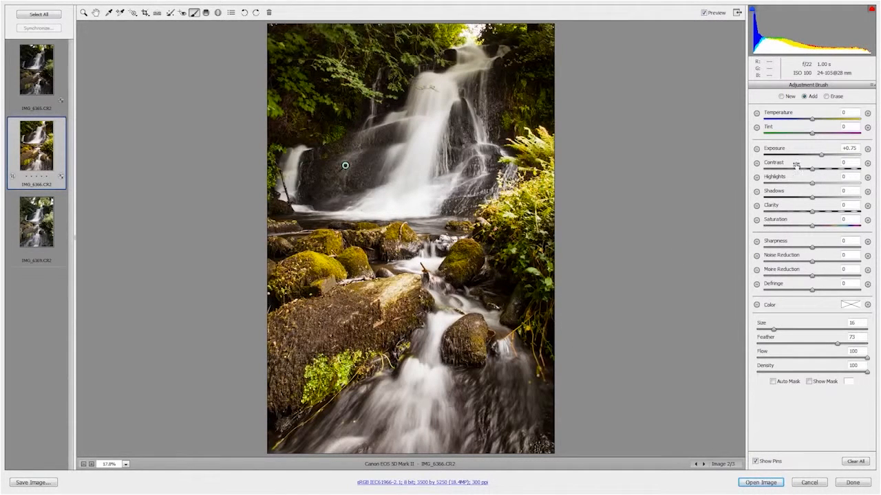
Step: Darken parts of the lower falls, bright ferns, upper foliage and foreground rocks with a new brush adjustment at Exposure -0.85
click(781, 97)
drag(821, 159, 802, 160)
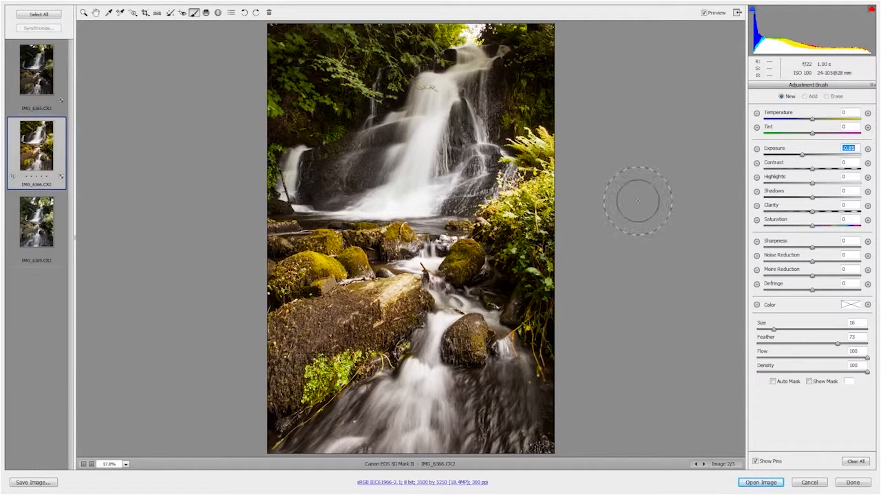
drag(403, 174, 403, 200)
drag(527, 157, 506, 203)
mouse_move(353, 53)
mouse_down()
mouse_move(324, 60)
mouse_move(286, 42)
mouse_move(288, 117)
mouse_up()
drag(328, 281, 399, 302)
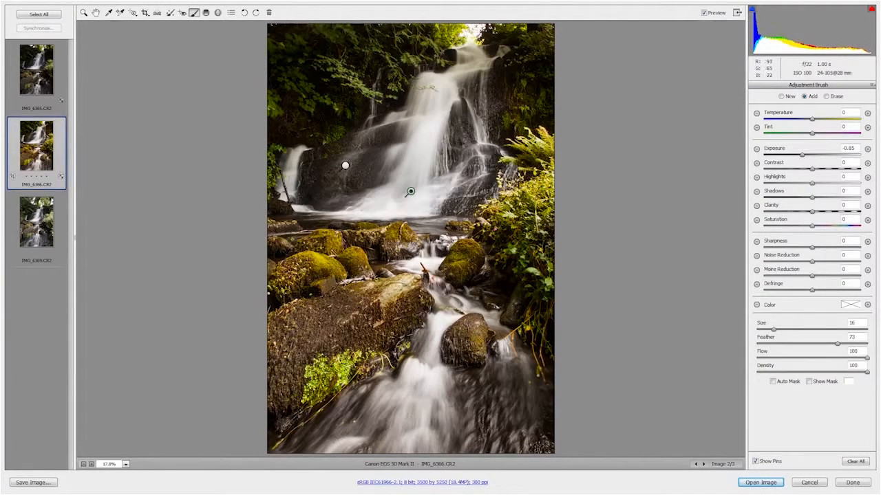
drag(350, 318, 314, 338)
drag(301, 404, 295, 256)
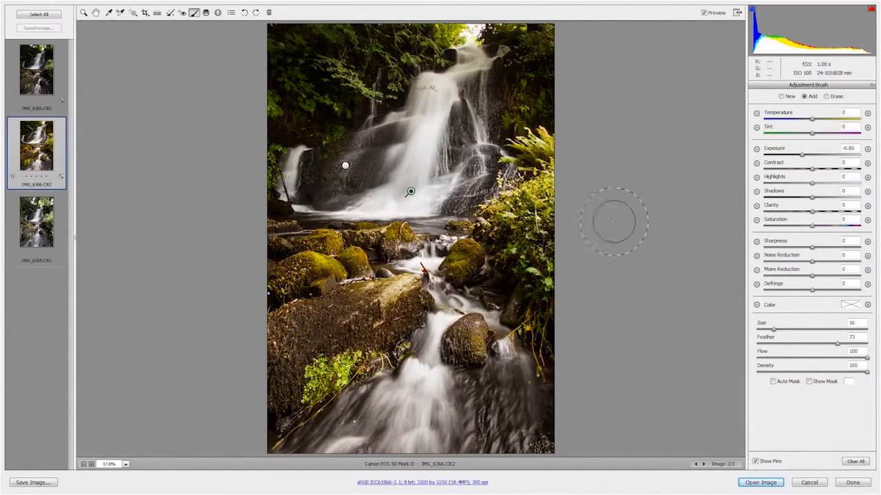
drag(519, 96, 481, 134)
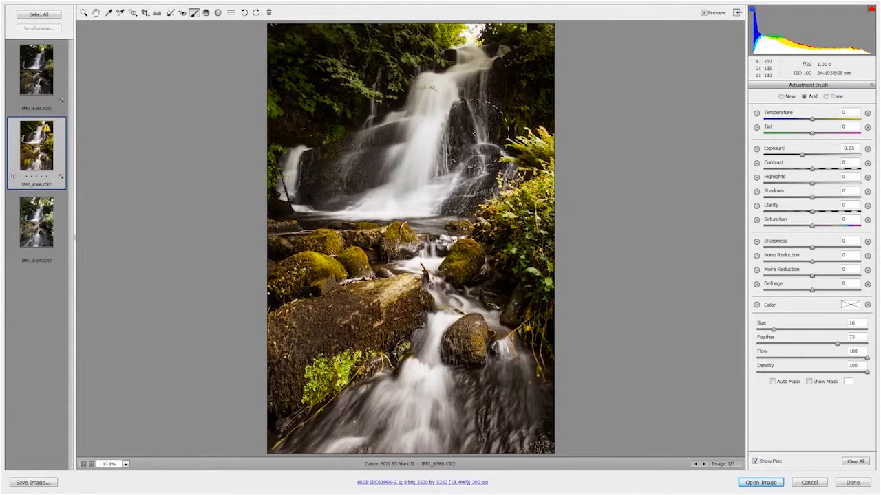
Step: Compare the photo with and without the brush adjustments by switching the preview off and on several times
click(705, 13)
click(704, 13)
click(705, 13)
click(704, 13)
click(704, 13)
click(705, 13)
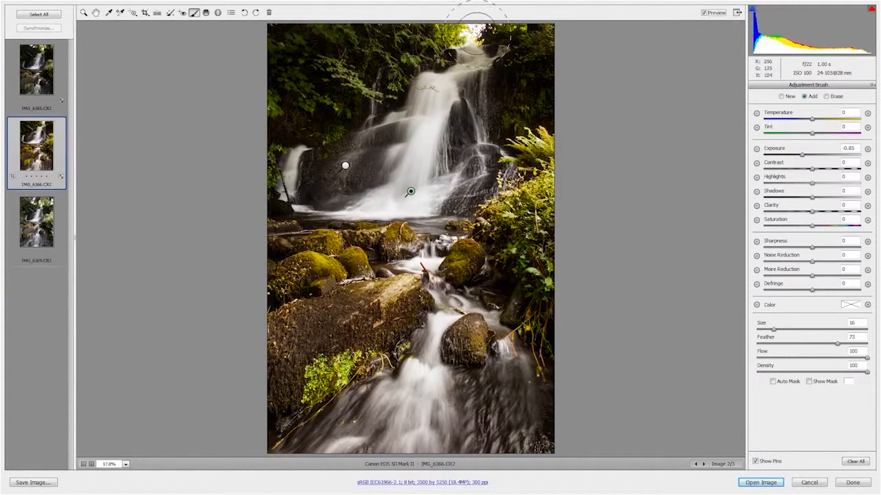
Step: Darken the bright sky patch above the waterfall with a new, smaller brush adjustment at Exposure -4.00
click(781, 97)
drag(802, 155, 757, 159)
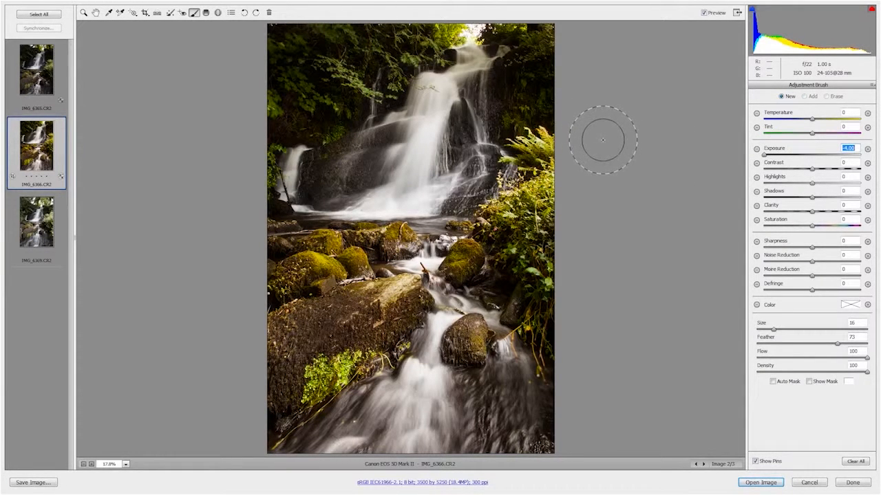
key(bracketleft)
key(bracketleft)
key(bracketleft)
key(bracketleft)
key(bracketleft)
key(bracketleft)
key(bracketleft)
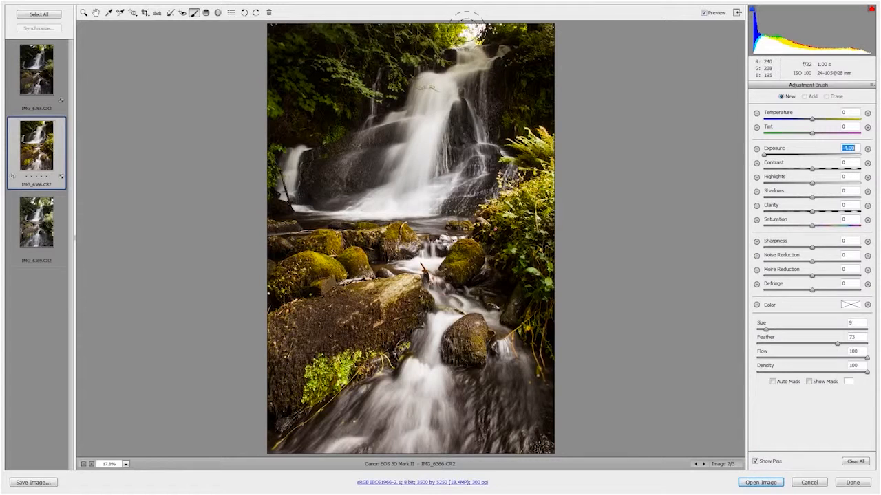
drag(467, 27, 472, 28)
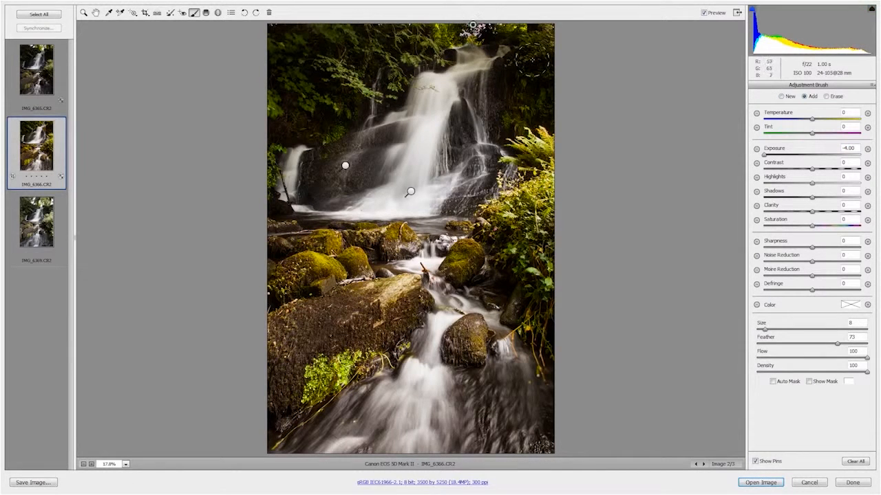
Step: Erase the excess darkening around the sky patch and the top of the waterfall with a size 3 brush
key(bracketleft)
click(826, 97)
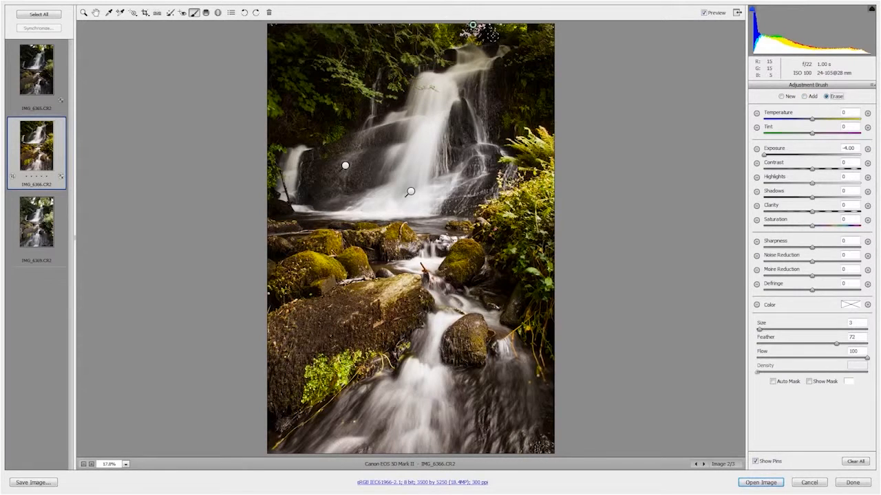
drag(492, 31, 471, 53)
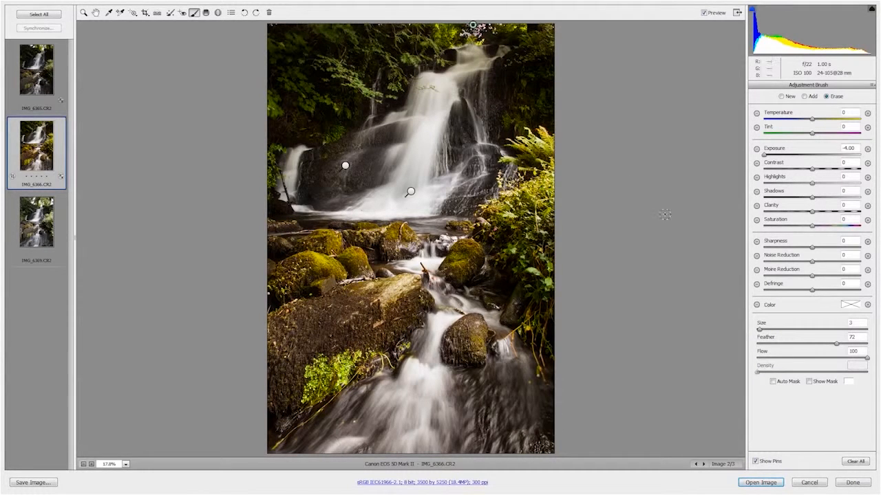
Step: Set the sky patch adjustment's Temperature to +91 and Tint to -97, and compare the result with the preview off and on
mouse_move(812, 134)
mouse_down()
mouse_move(765, 134)
mouse_move(820, 120)
mouse_move(853, 122)
mouse_move(857, 132)
mouse_up()
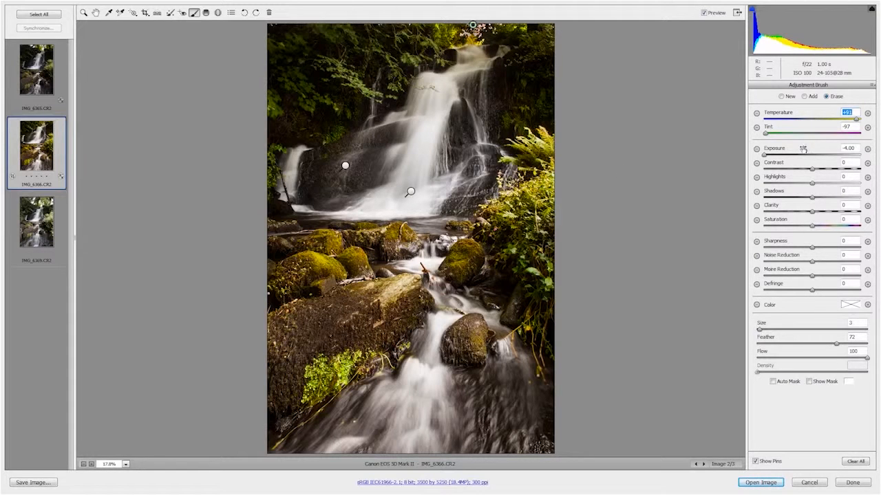
click(703, 15)
click(703, 15)
click(703, 15)
click(703, 15)
click(83, 12)
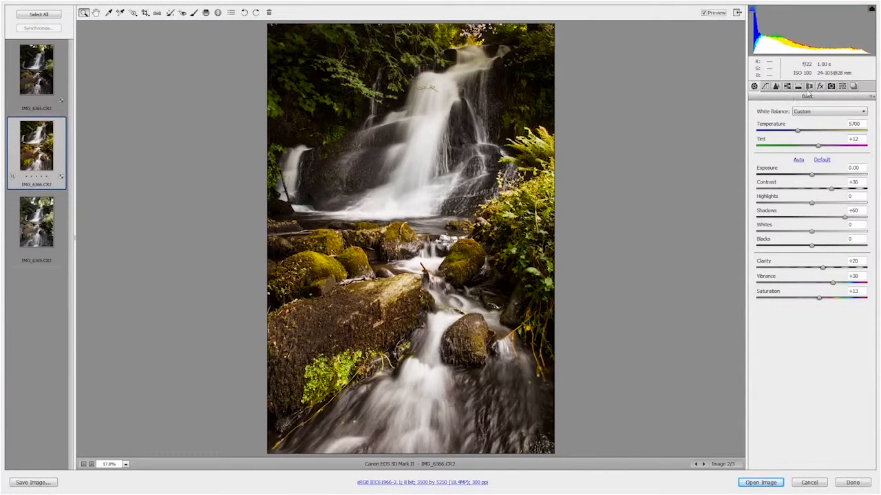
Step: Remove chromatic aberration, checking the colour fringes around the dark rock at the top of the waterfall
click(809, 87)
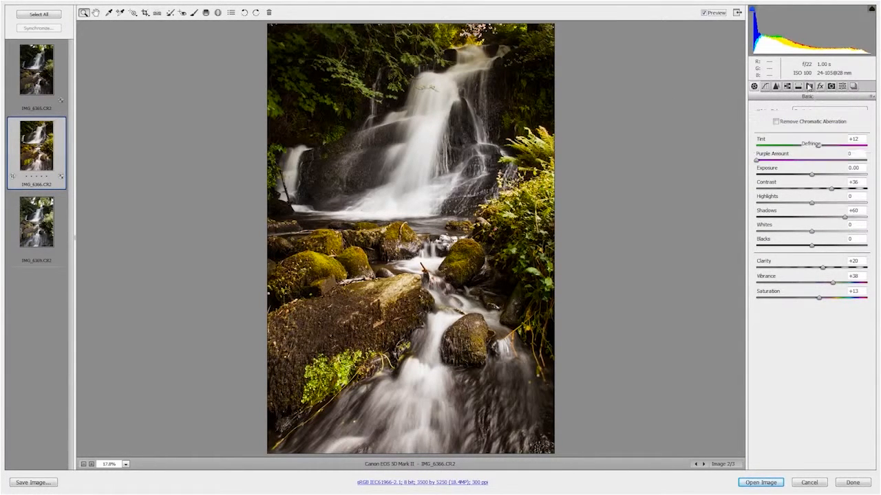
drag(465, 63, 437, 39)
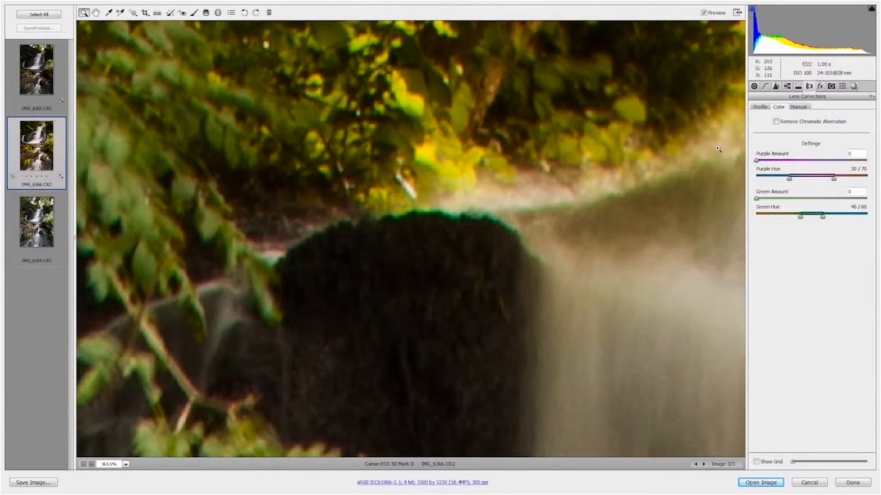
click(776, 121)
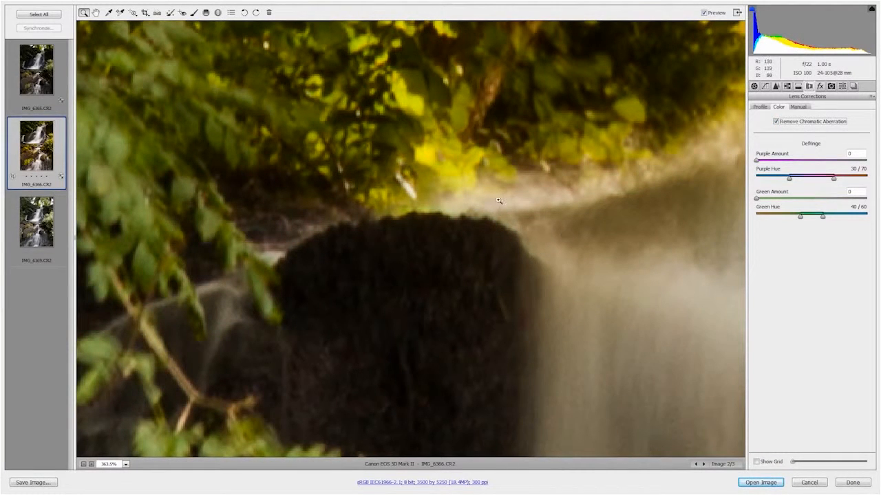
double_click(96, 12)
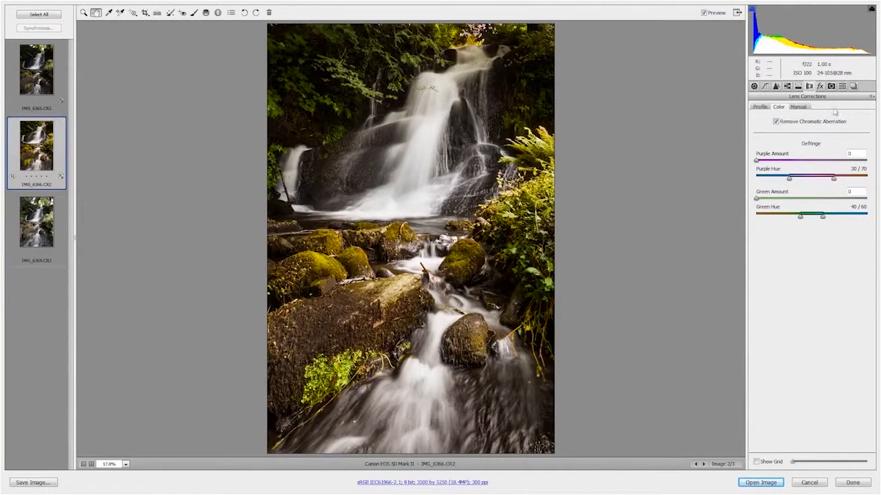
Step: Add a slight dark post-crop vignette with the amount set to -7
click(820, 86)
drag(811, 205, 807, 205)
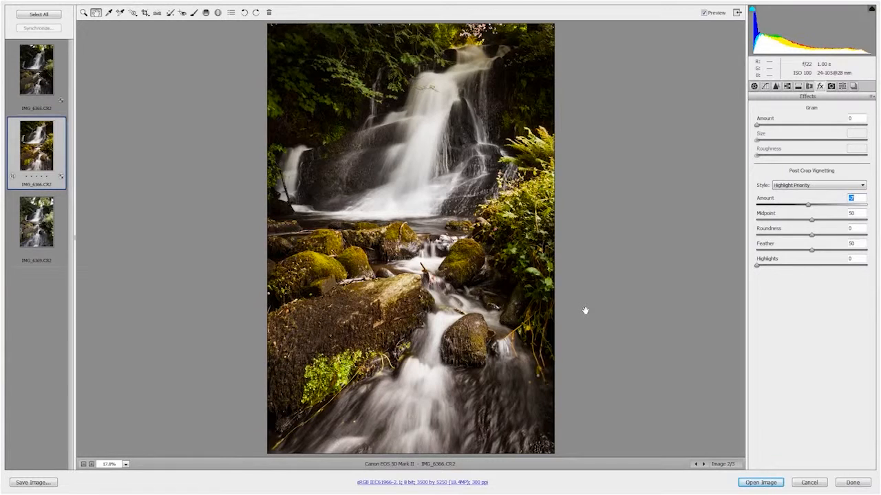
Step: Open the developed waterfall photo in Photoshop, collapse the Mini Bridge, and fit the image to the window
click(761, 482)
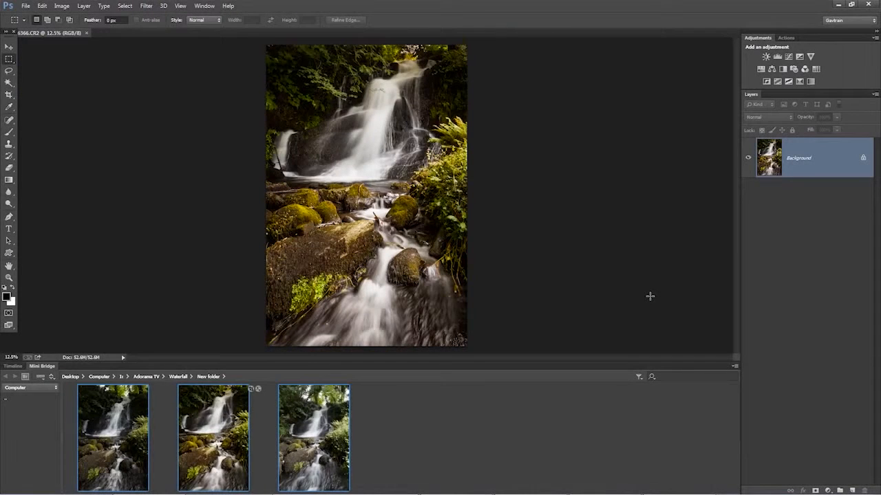
double_click(42, 366)
key(ctrl+0)
key(ctrl+0)
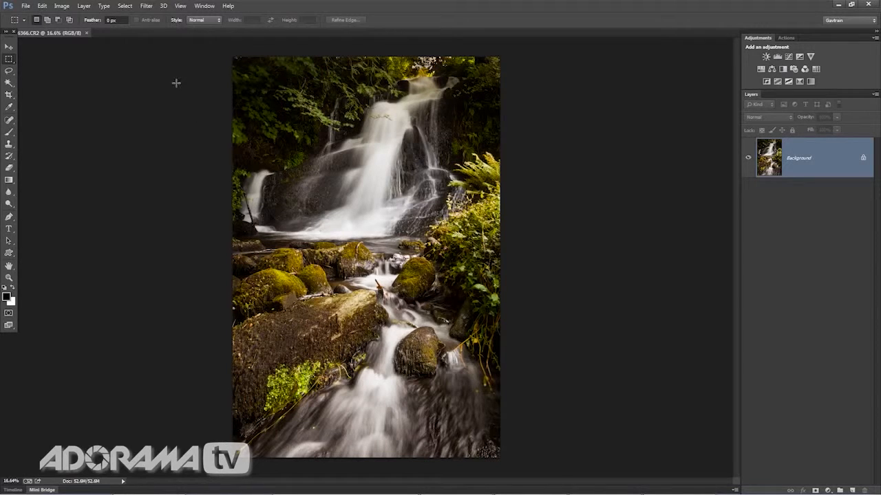
Step: Duplicate the Background layer, keeping the default name Background copy
click(87, 6)
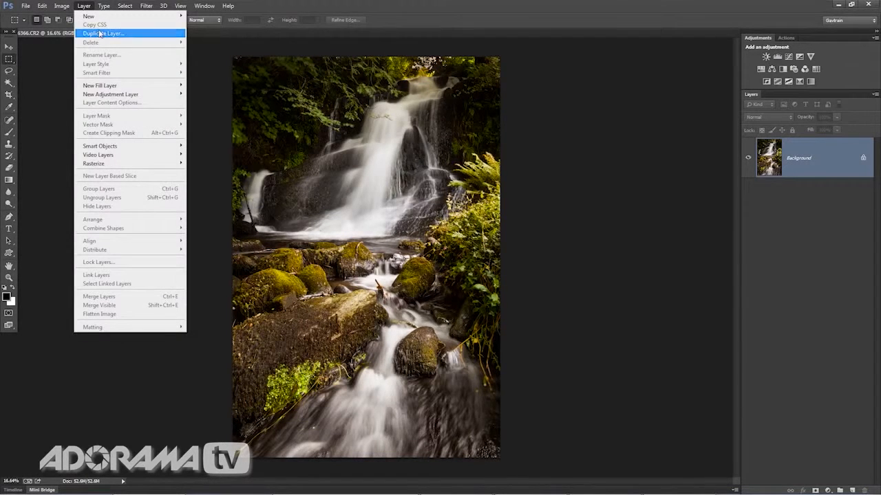
click(101, 32)
click(520, 150)
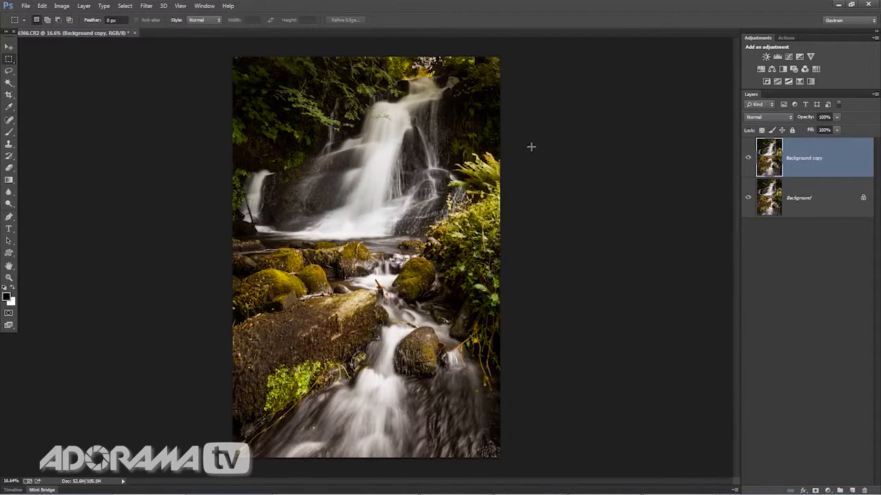
Step: Apply a Gaussian Blur with a radius of 20 pixels to the Background copy layer
click(146, 6)
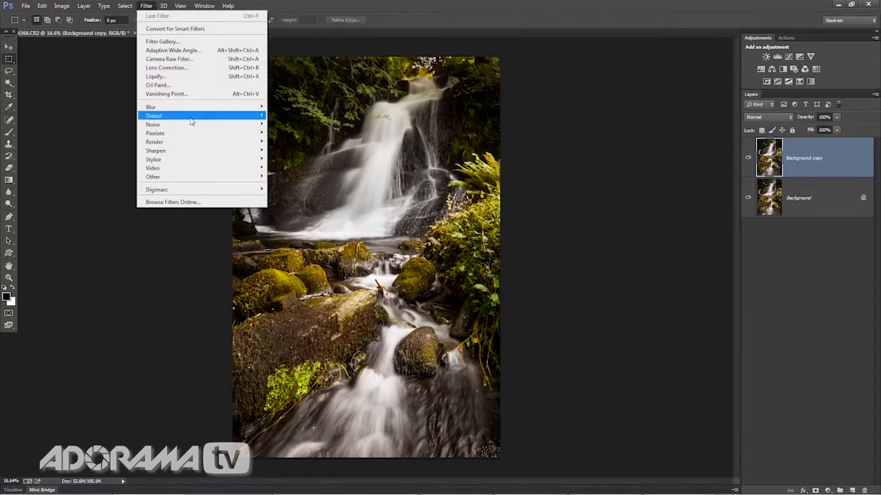
mouse_move(190, 110)
click(292, 171)
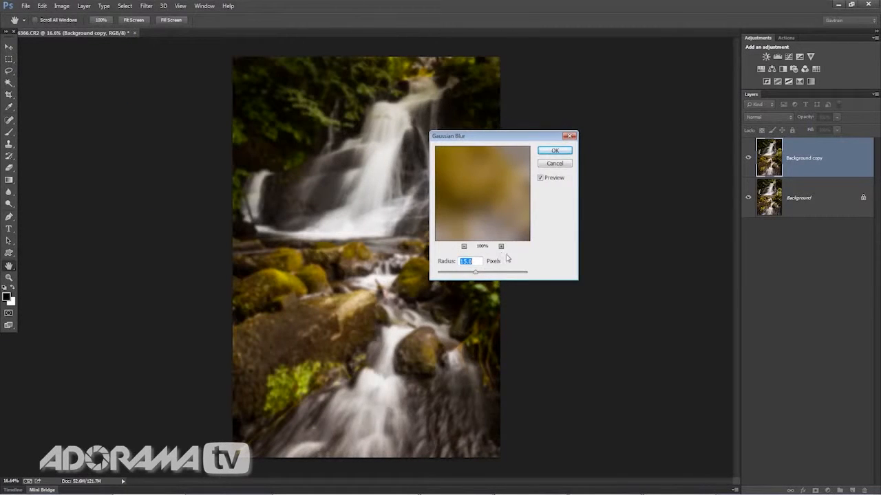
text(20)
click(558, 151)
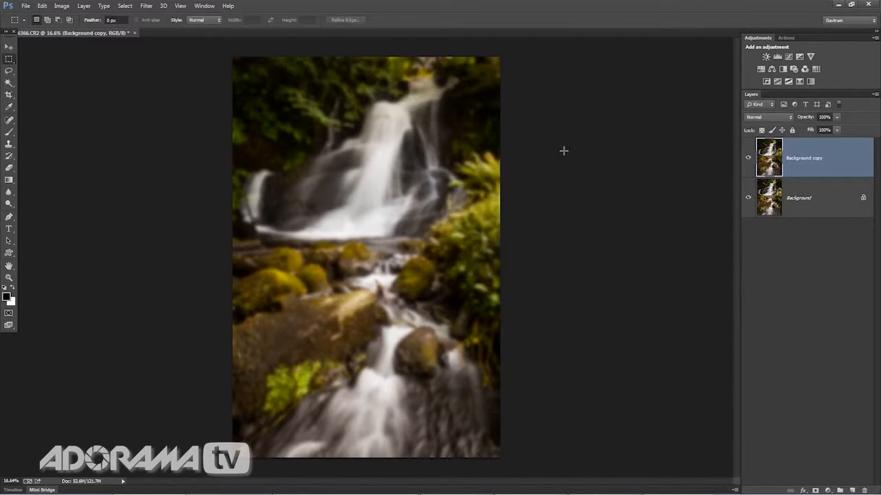
Step: Reduce the blurred Background copy layer's opacity to 31% and toggle its visibility to compare the effect
click(838, 117)
drag(836, 129, 815, 130)
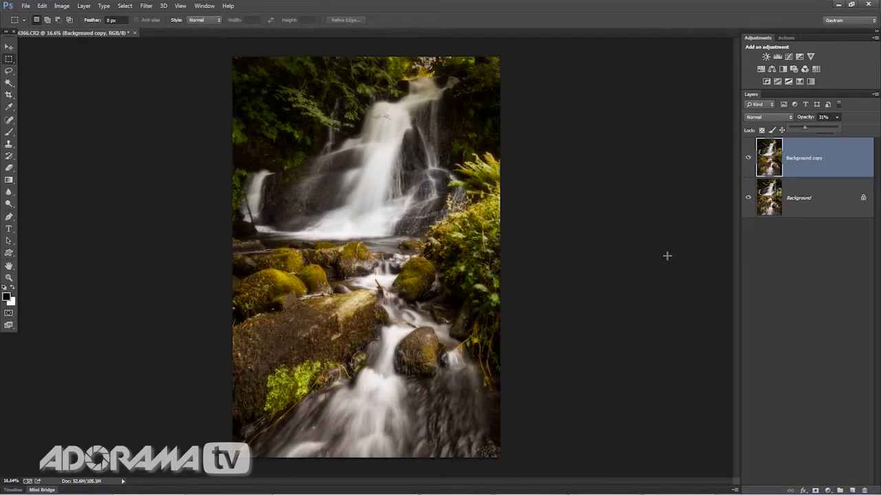
click(748, 160)
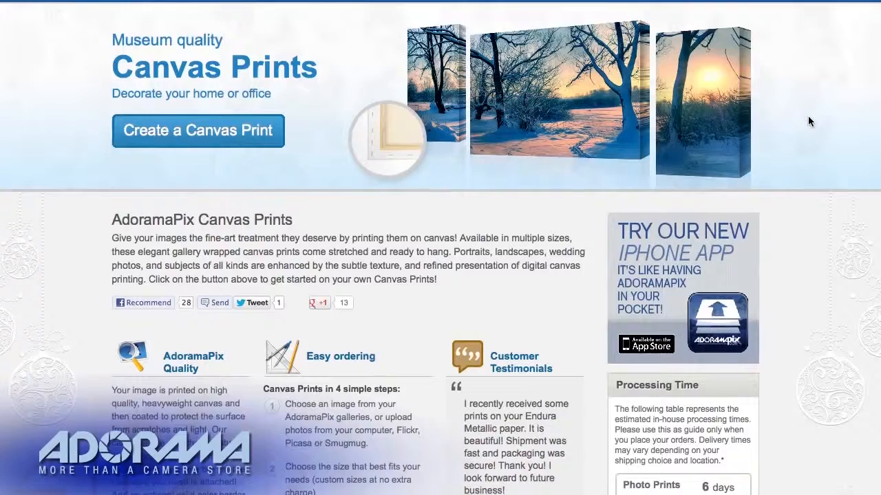
scroll(808, 116, down, 2)
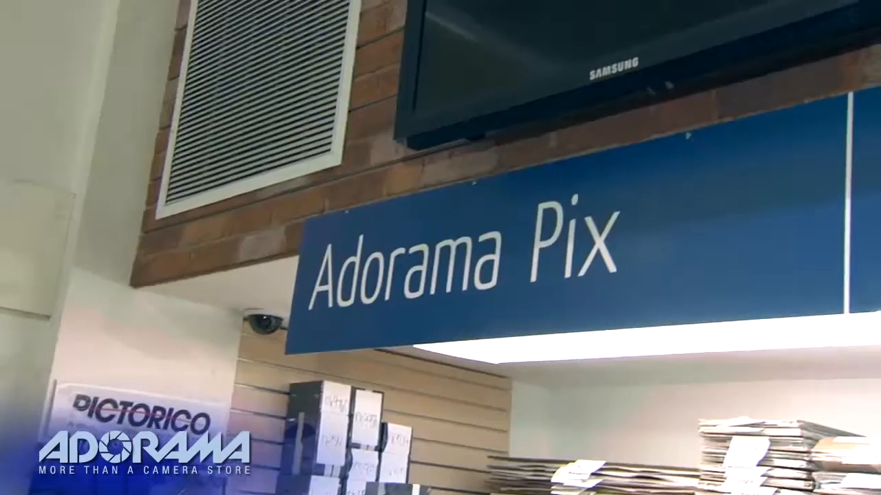